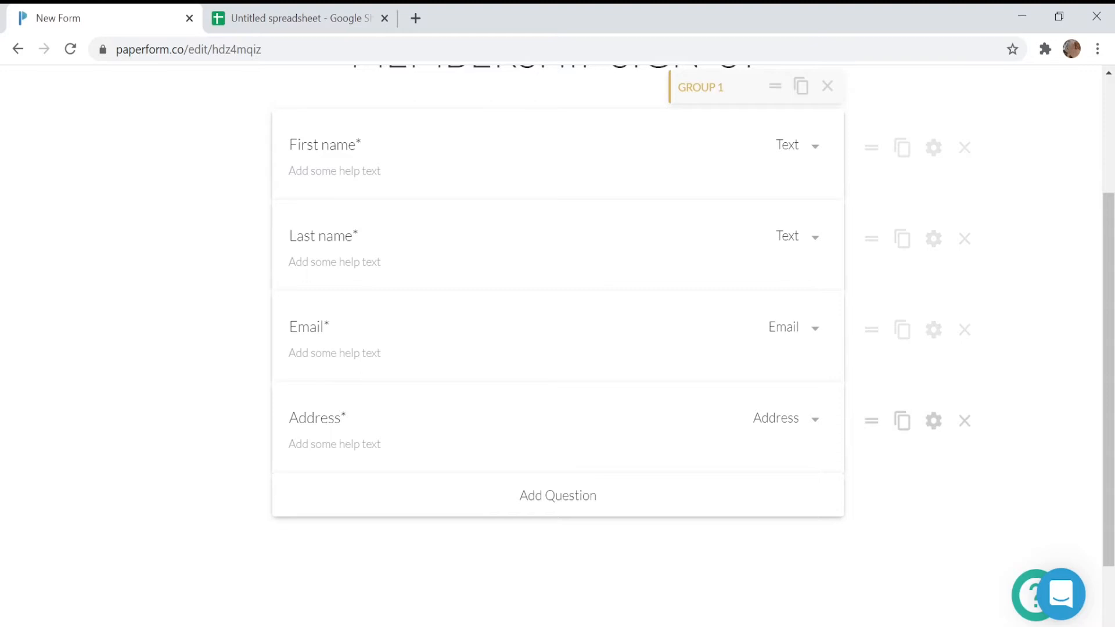
# Switch to the blank spreadsheet and rename it Membership Sign-Up
pyautogui.scroll(3, 472, 404)
pyautogui.click(293, 11)
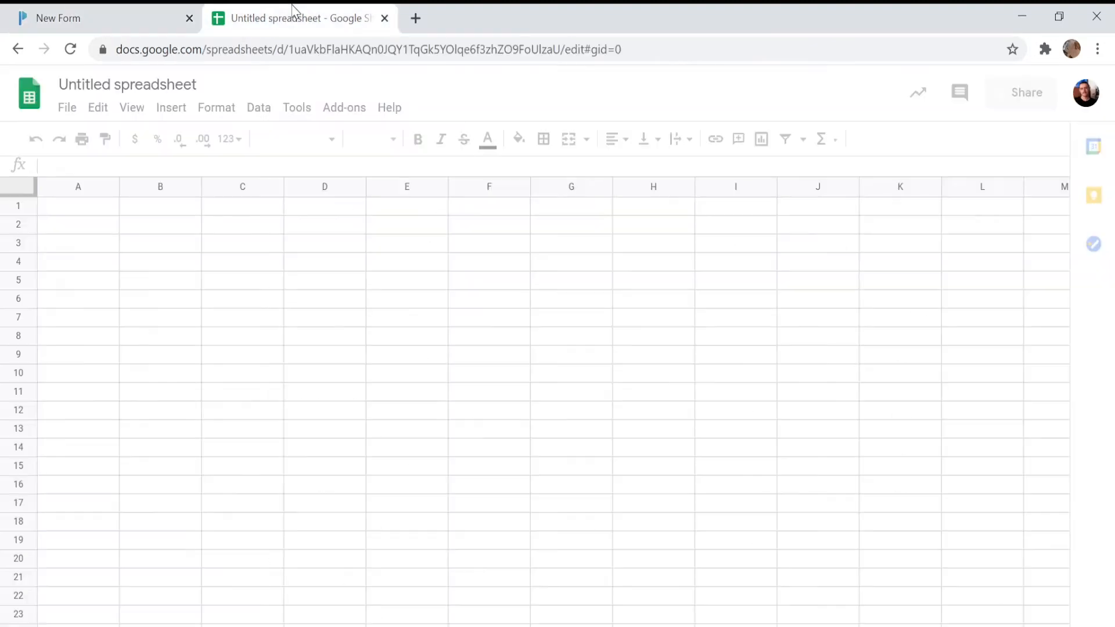
pyautogui.click(184, 82)
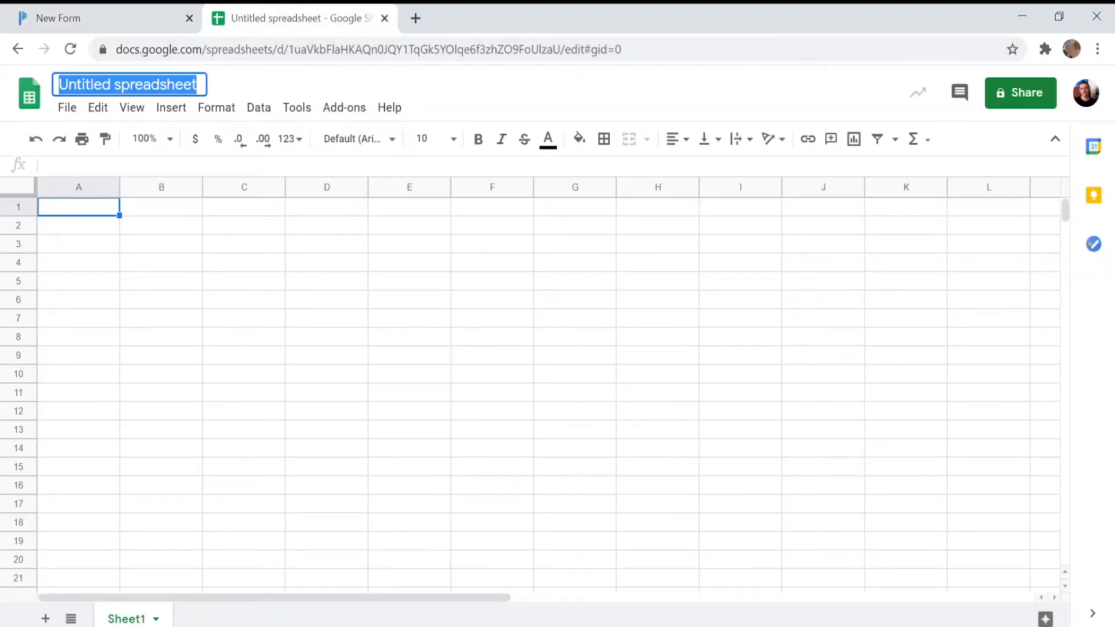
pyautogui.write('Membership')
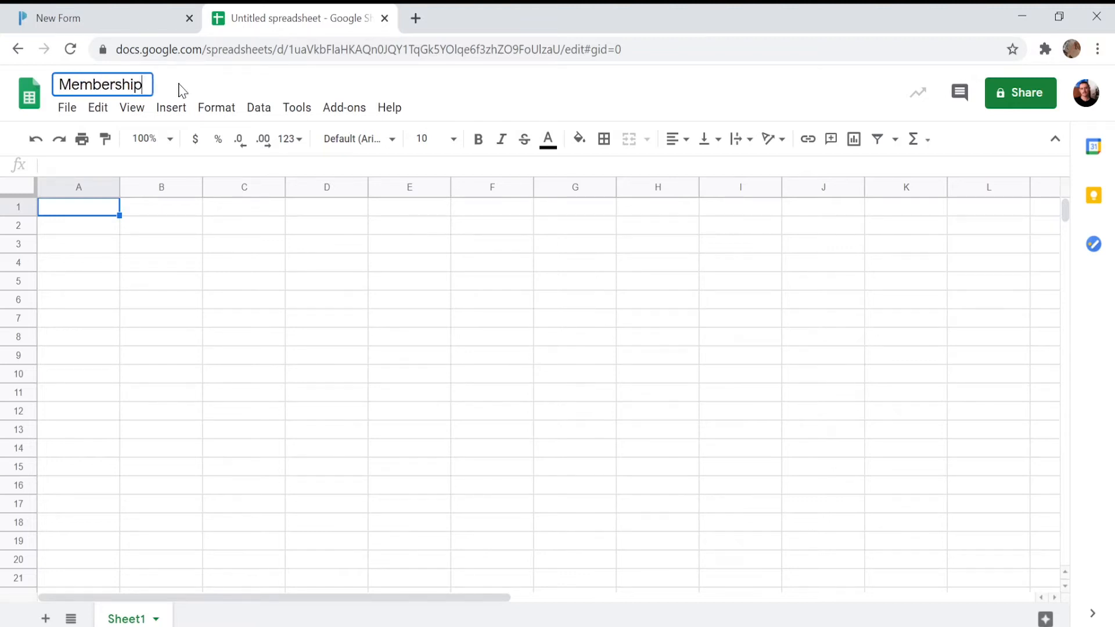
pyautogui.write(' Sign-Up')
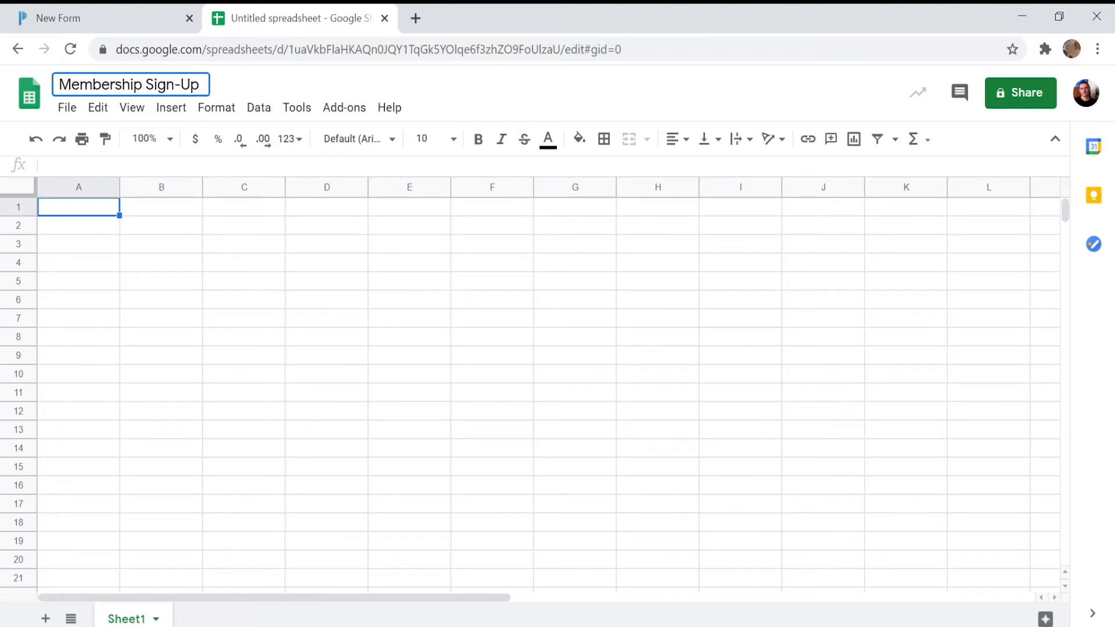
pyautogui.press('Return')
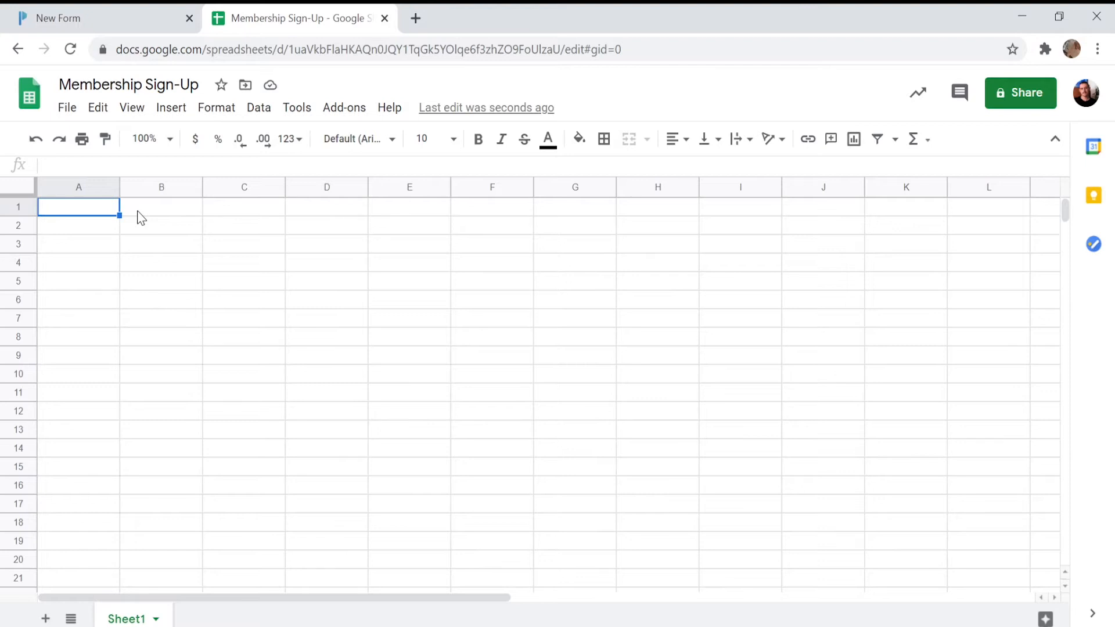
# Enter the headers Submission Date, Submission ID, First name, Last name, Email and Address across row 1
pyautogui.click(135, 14)
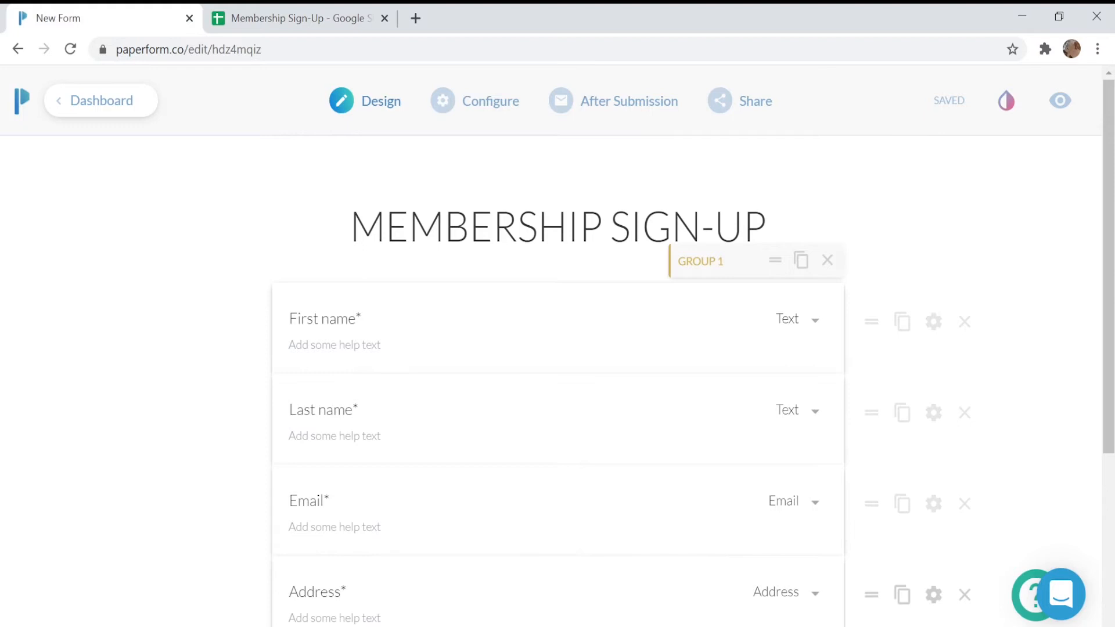
pyautogui.click(318, 16)
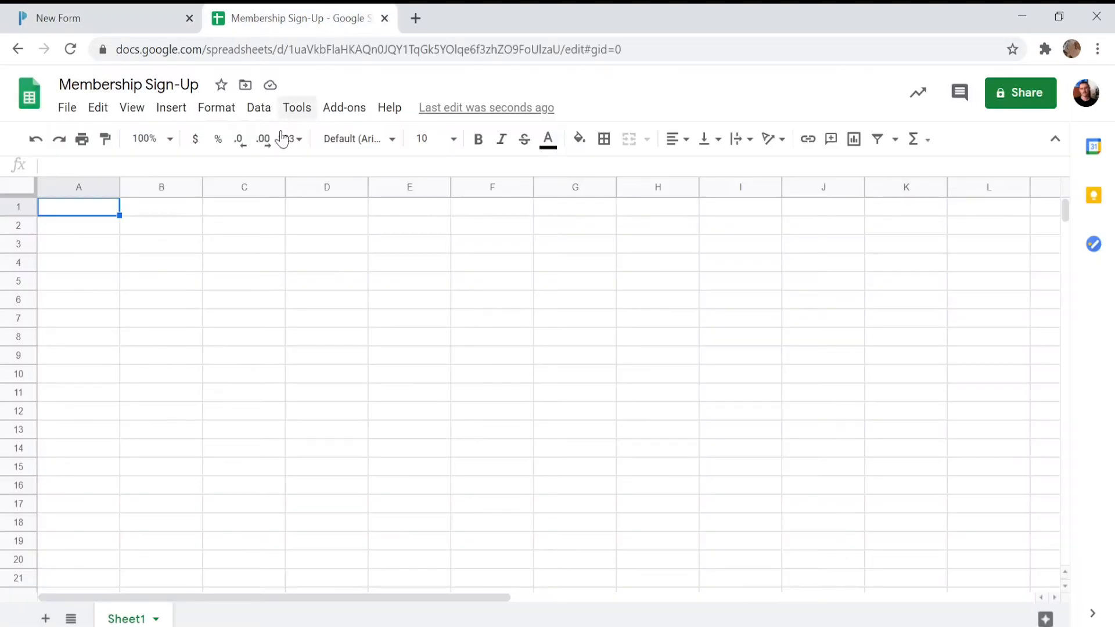
pyautogui.write('Submission Date')
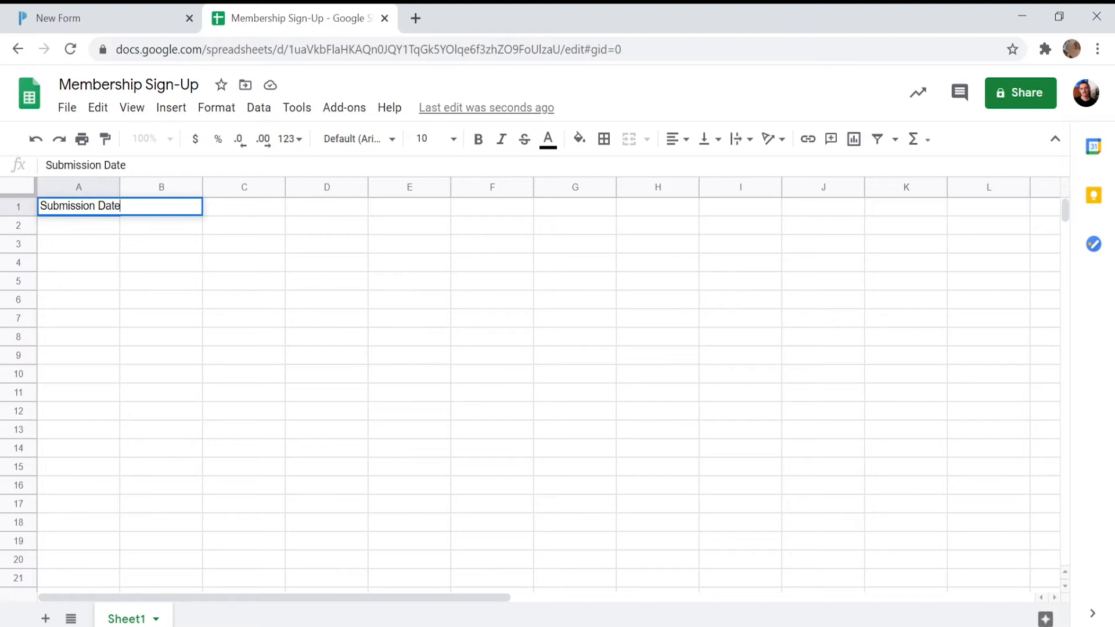
pyautogui.click(150, 213)
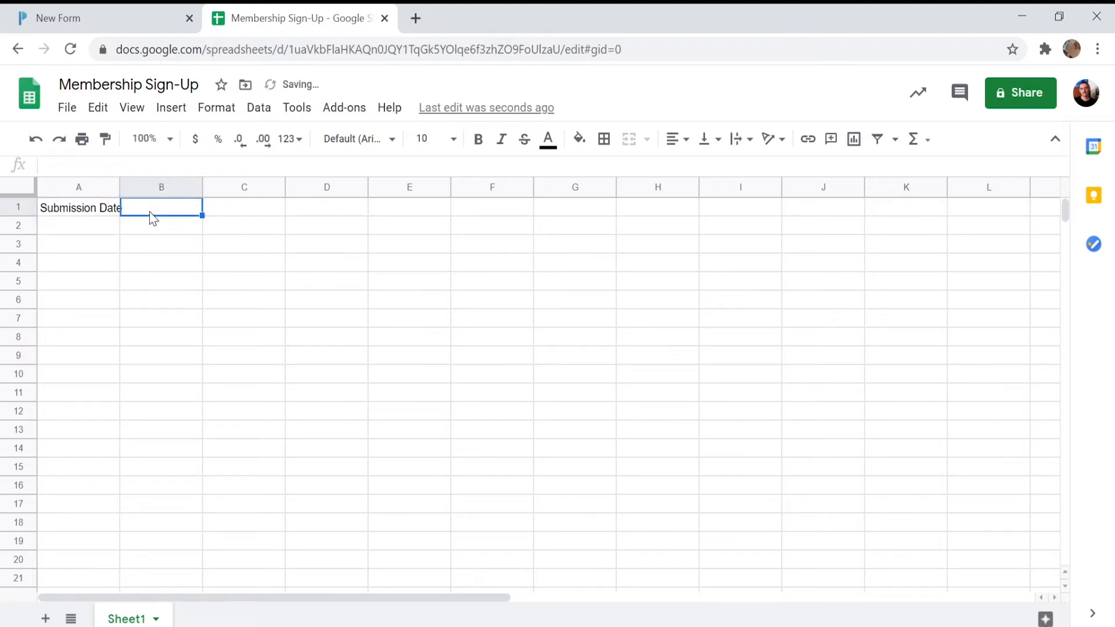
pyautogui.write('Submiss')
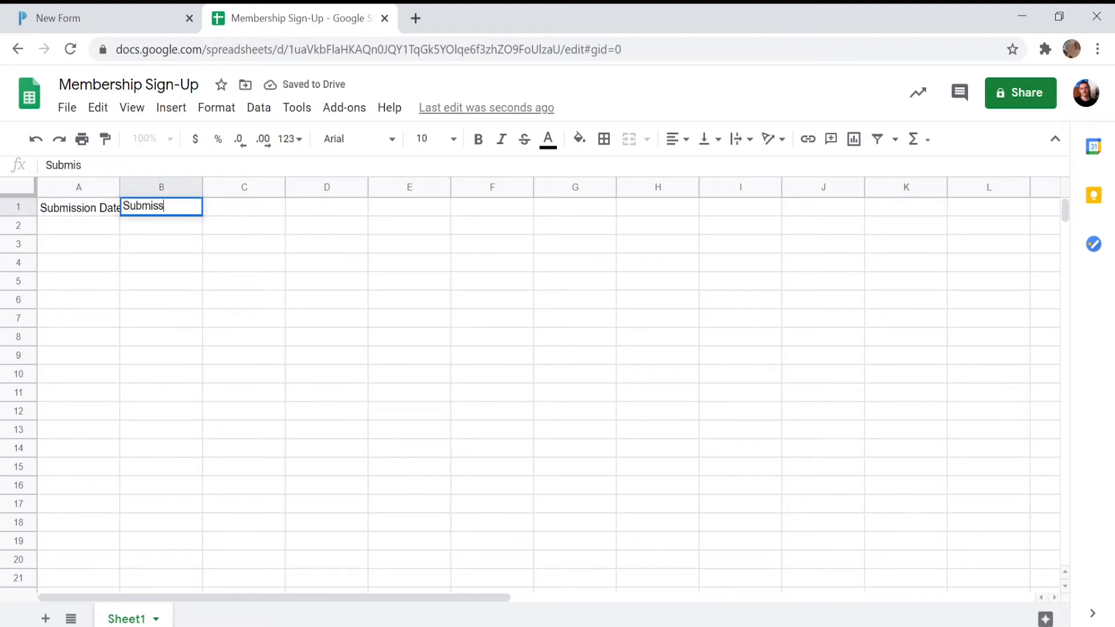
pyautogui.write('ion ID')
pyautogui.press('Tab')
pyautogui.write('First name')
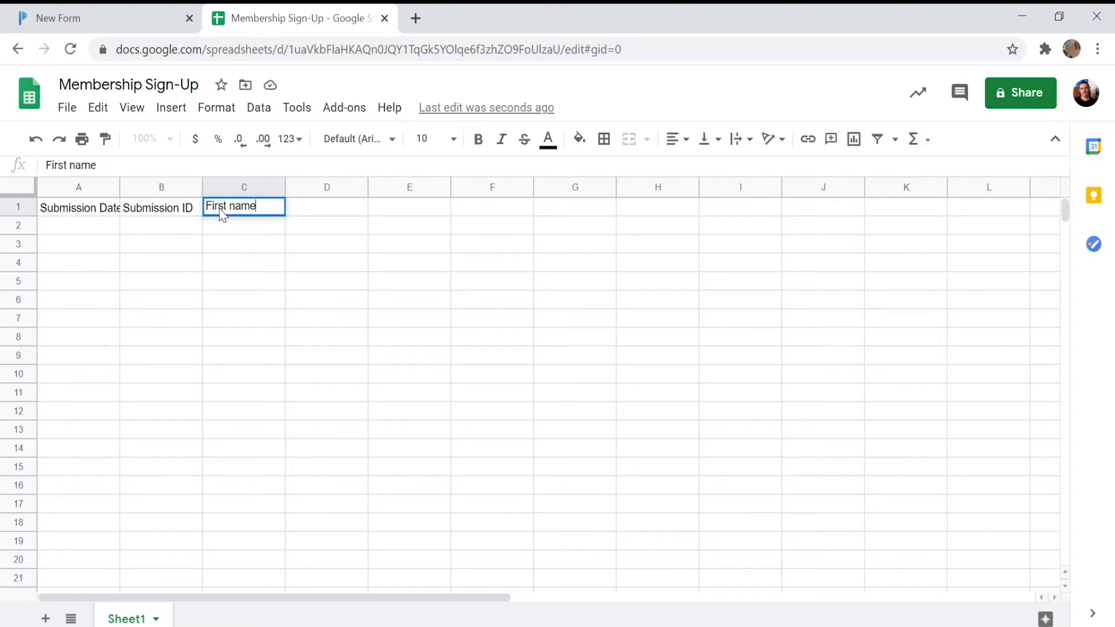
pyautogui.press('Tab')
pyautogui.write('Last name')
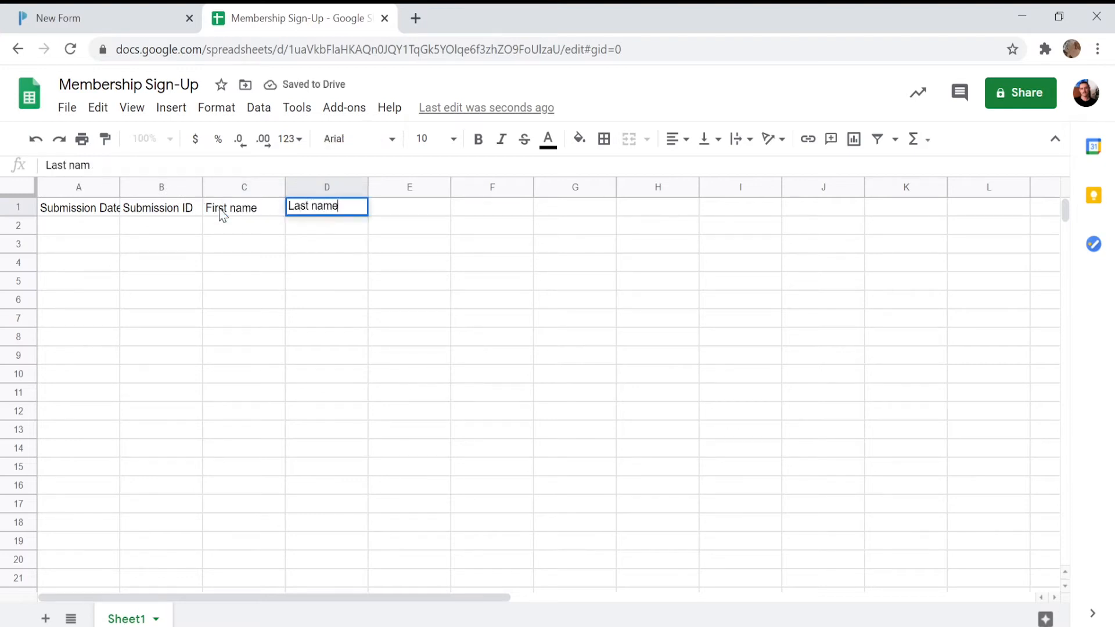
pyautogui.press('Tab')
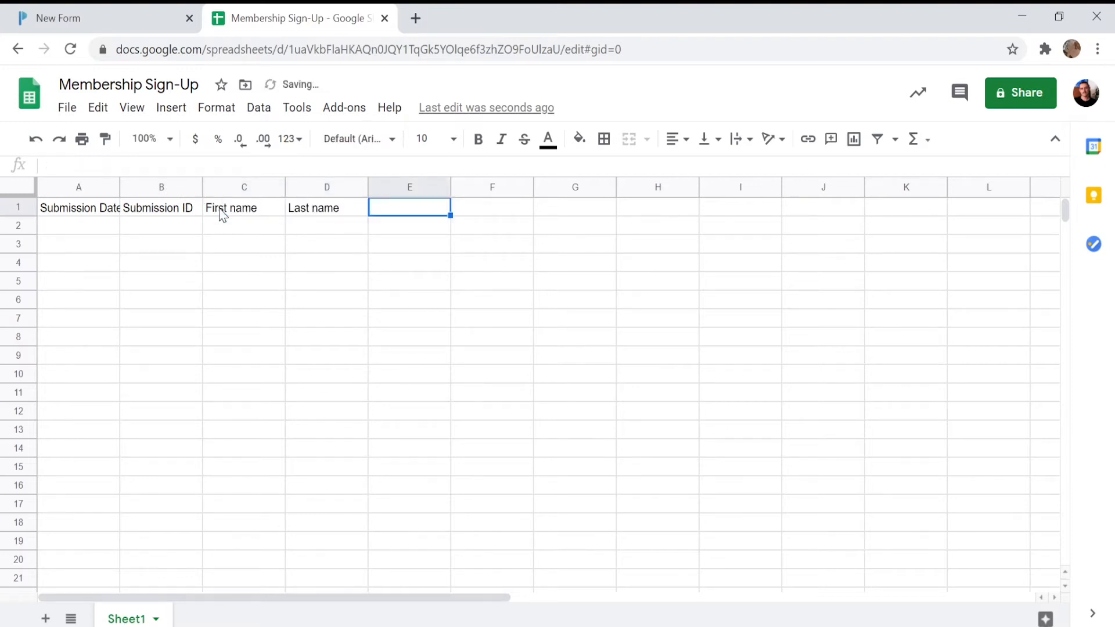
pyautogui.write('Email')
pyautogui.press('Tab')
pyautogui.write('Address')
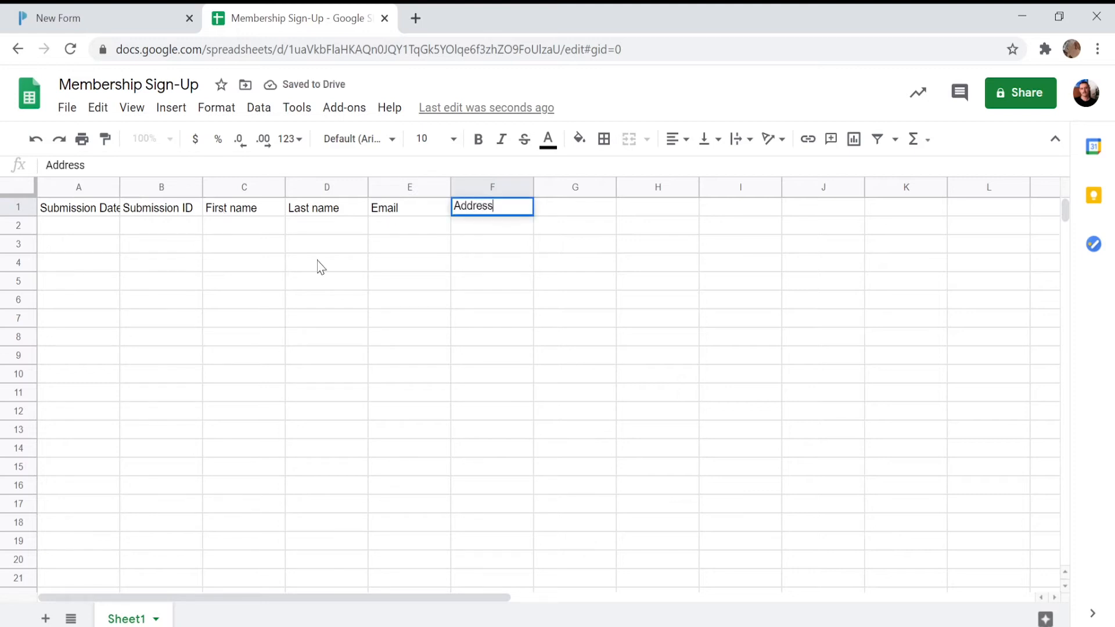
# Make the header row cells A1 to F1 bold
pyautogui.click(322, 267)
pyautogui.moveTo(522, 208); pyautogui.dragTo(97, 218)
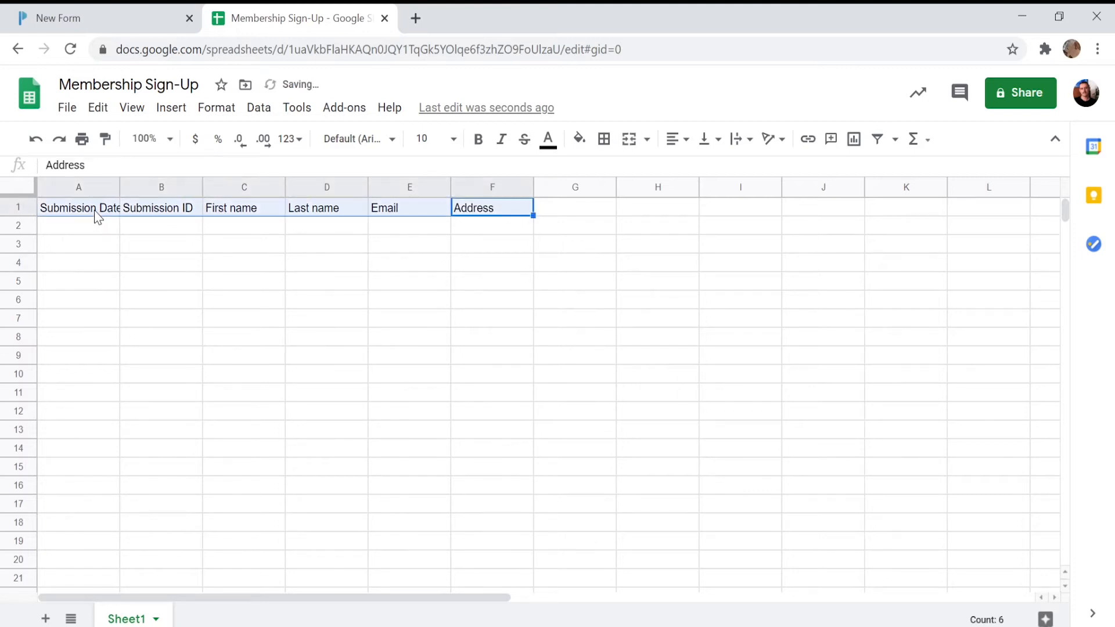
pyautogui.hotkey('ctrl', 'b')
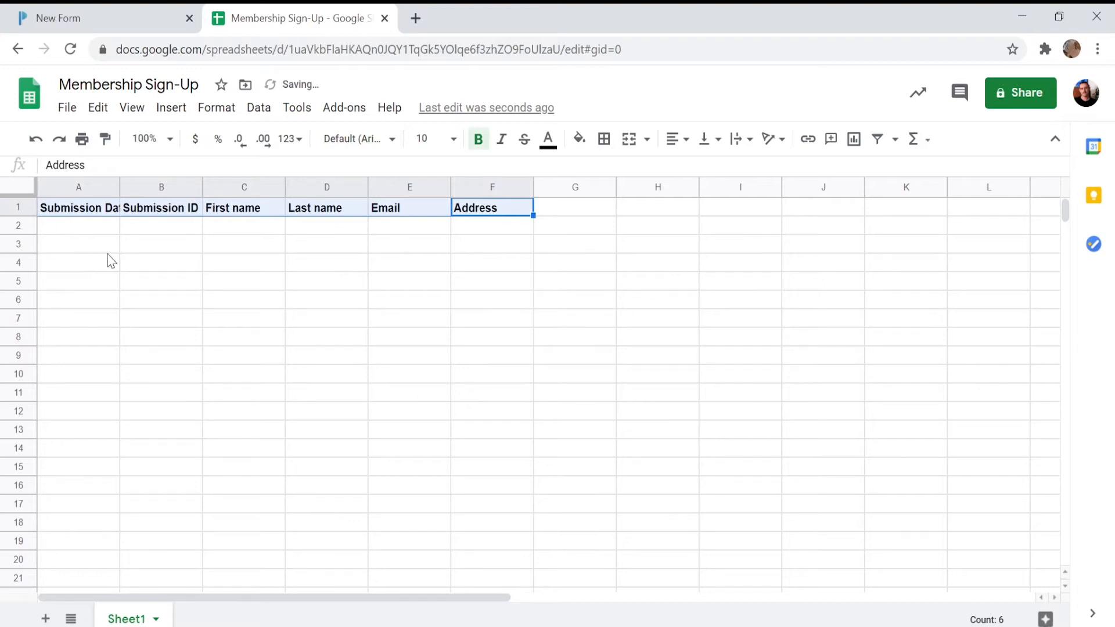
# Back in the form, start a Google Sheets Add Row to Sheet integration after submission
pyautogui.click(122, 12)
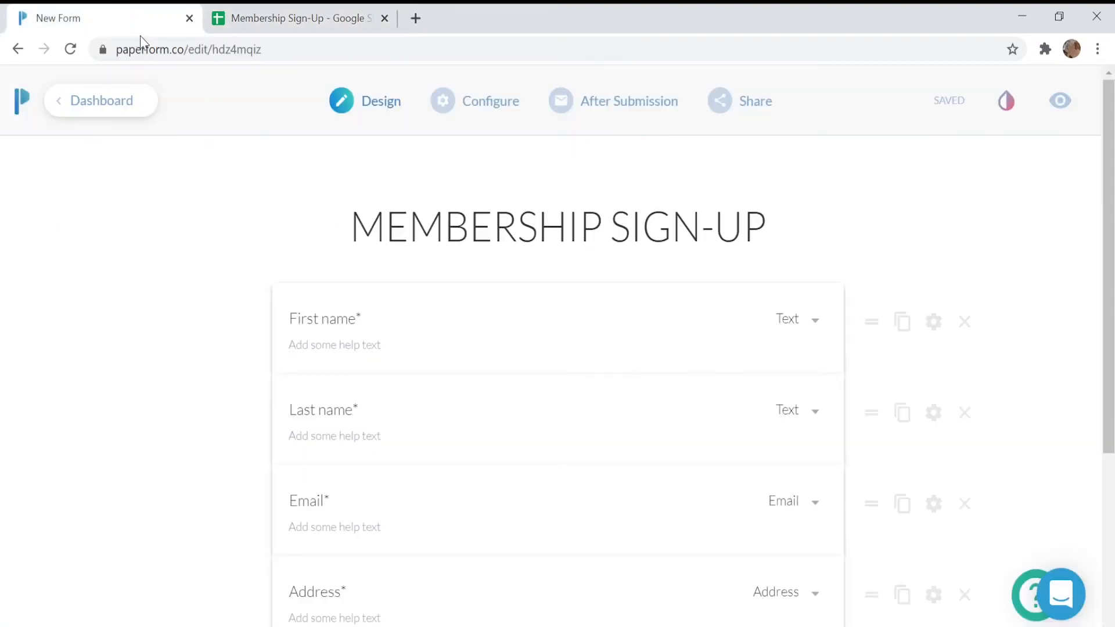
pyautogui.moveTo(624, 108)
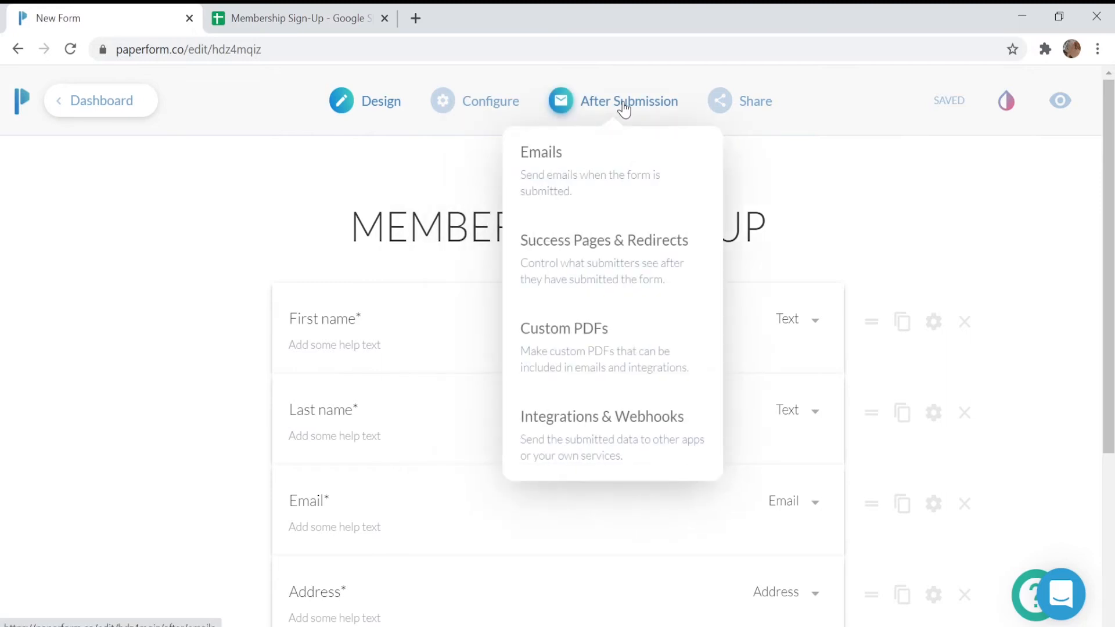
pyautogui.click(636, 428)
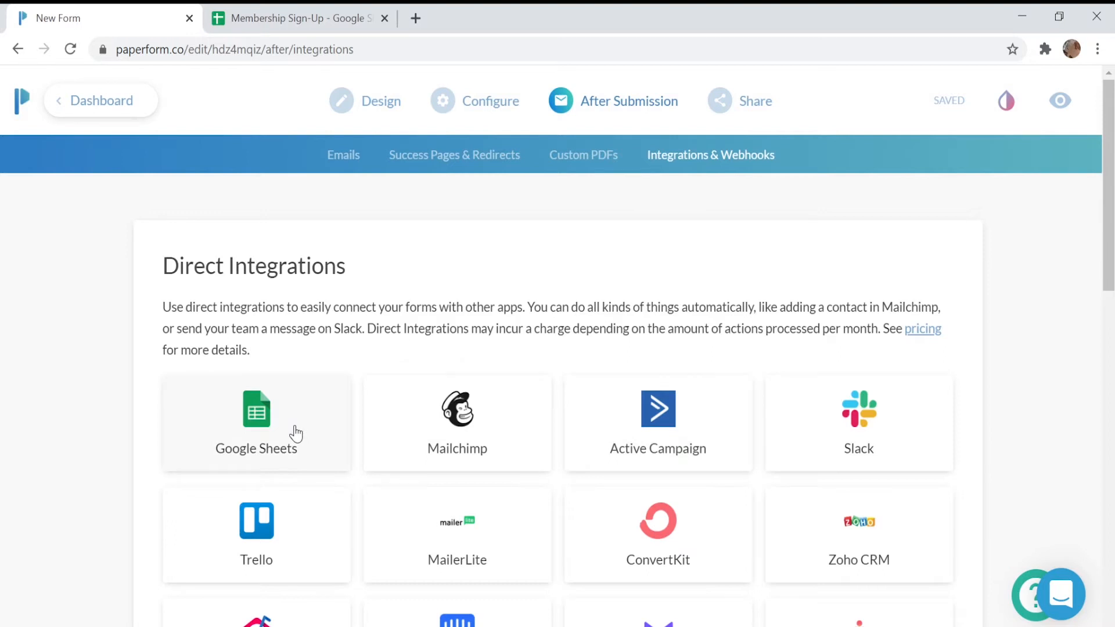
pyautogui.click(296, 434)
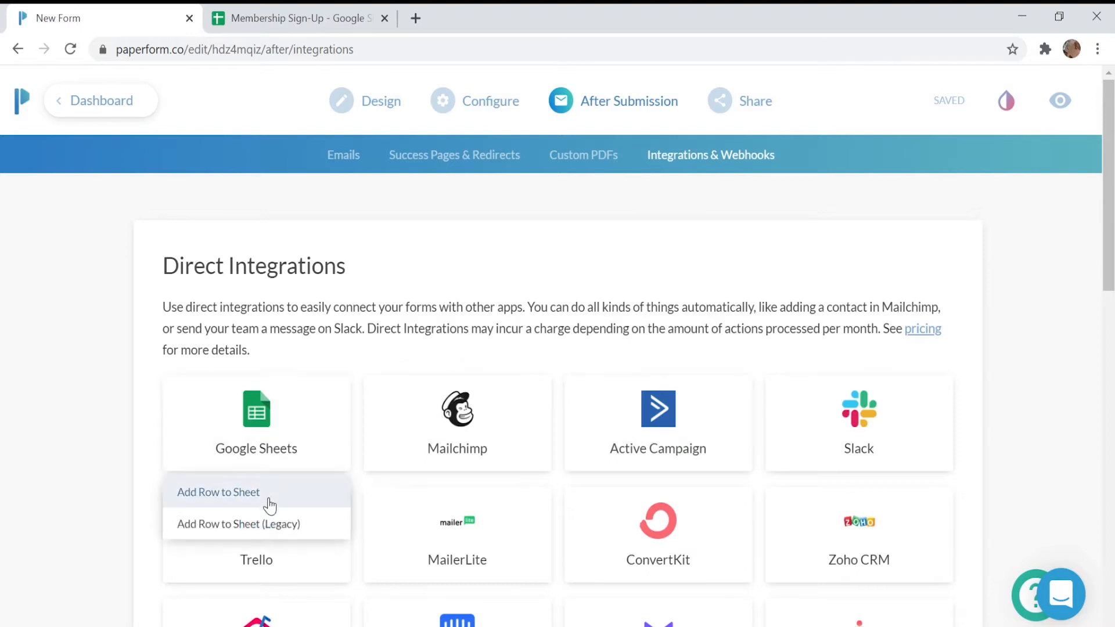
pyautogui.click(270, 503)
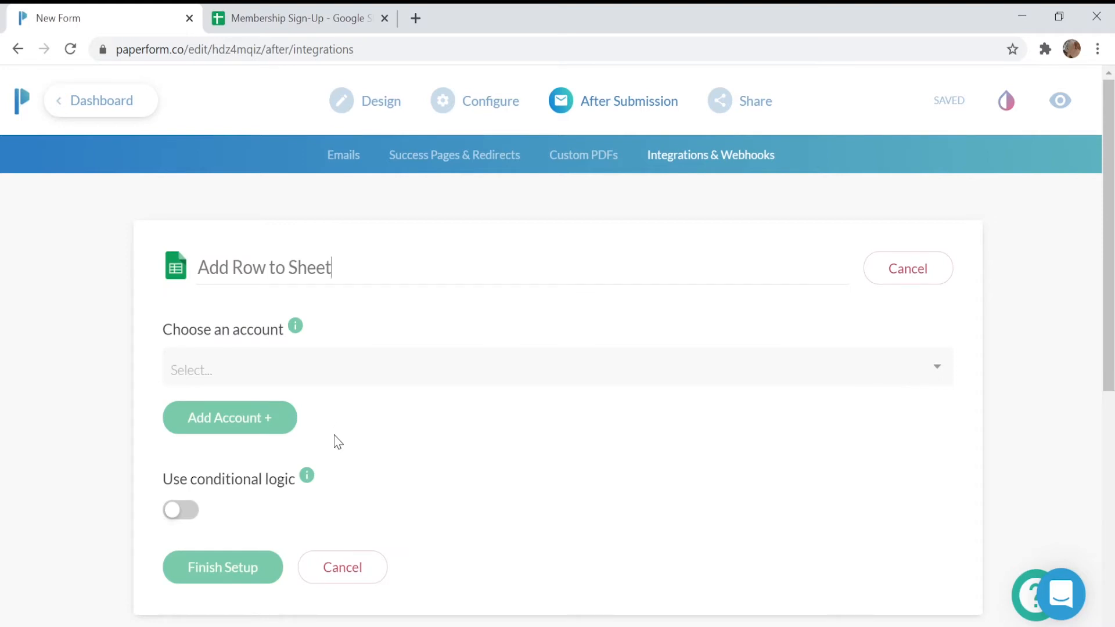
# Add and authorise the Google account for the integration
pyautogui.click(242, 429)
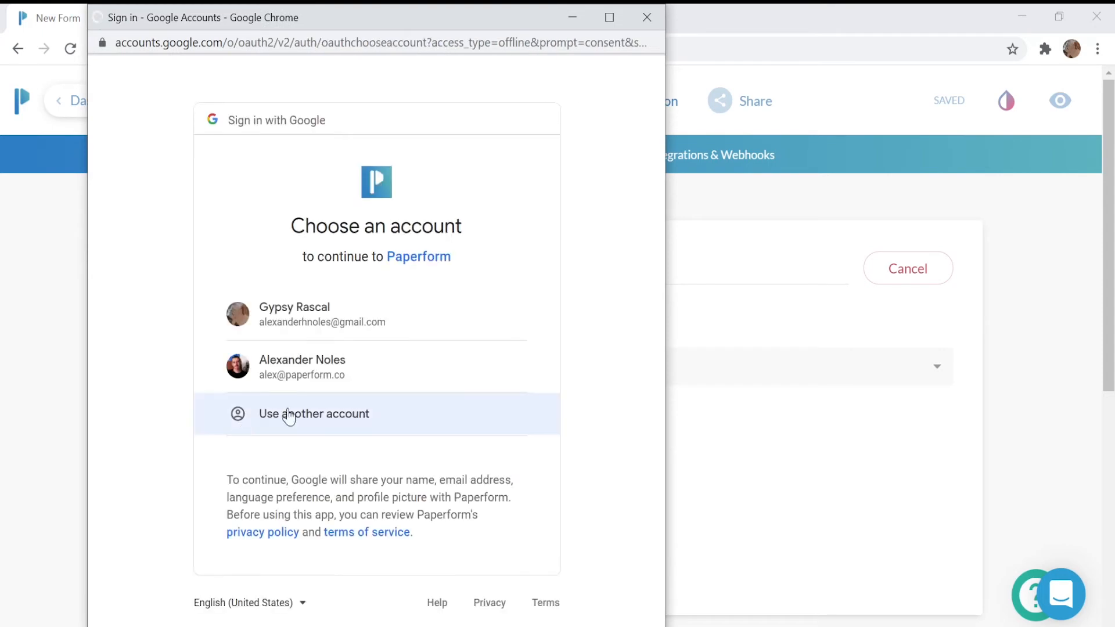
pyautogui.click(332, 381)
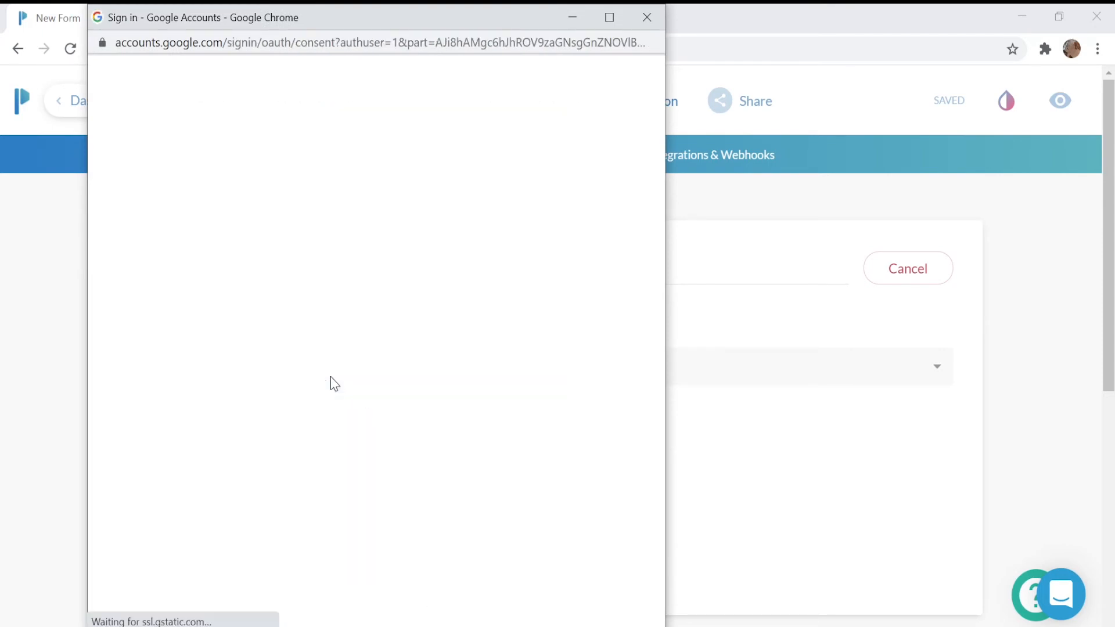
pyautogui.scroll(-3, 331, 380)
pyautogui.click(496, 507)
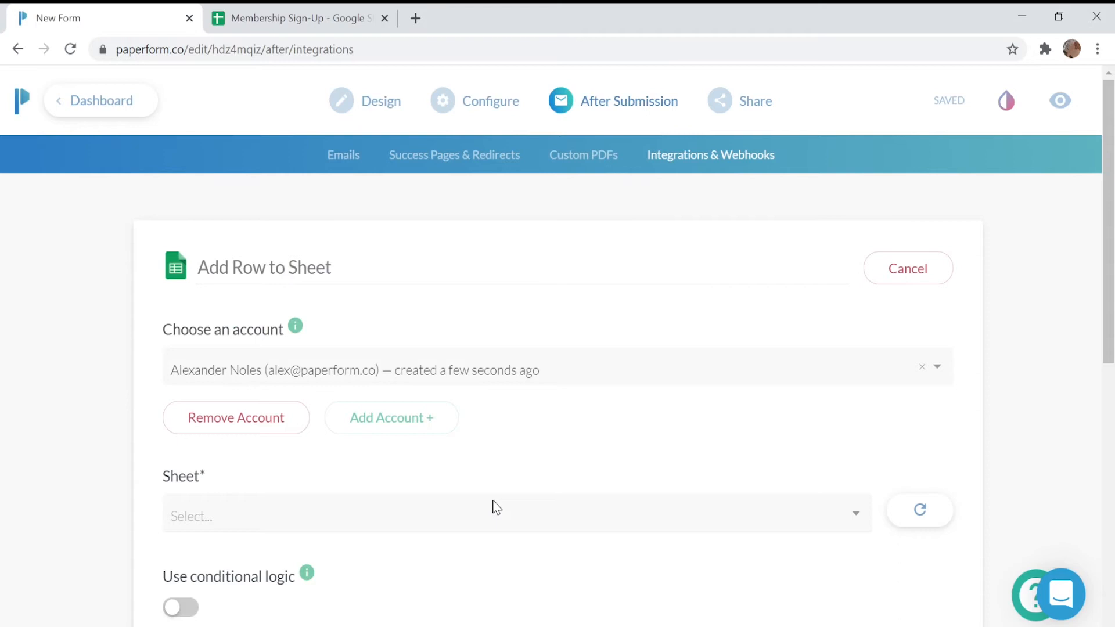
# Choose the Membership Sign-Up sheet and its Sheet1 worksheet as the destination
pyautogui.scroll(-2, 497, 507)
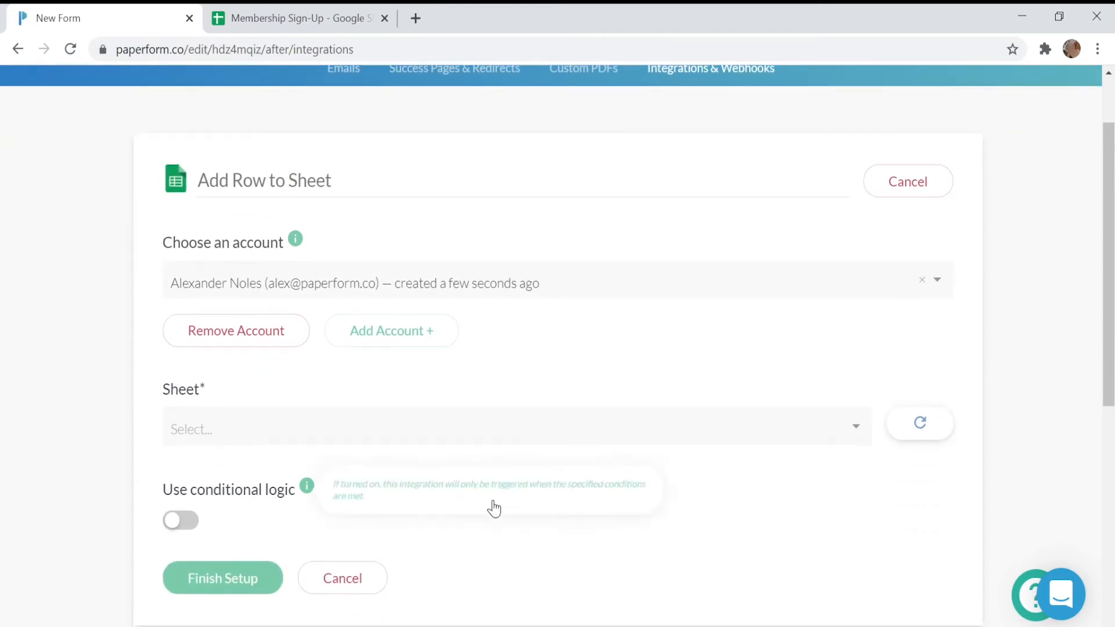
pyautogui.click(486, 435)
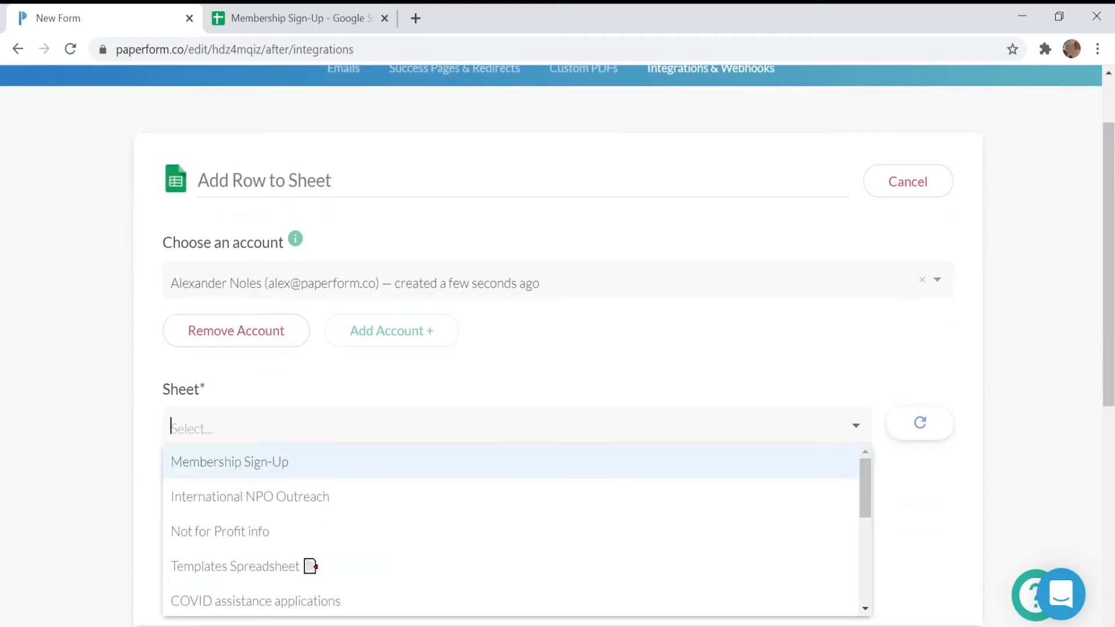
pyautogui.click(350, 474)
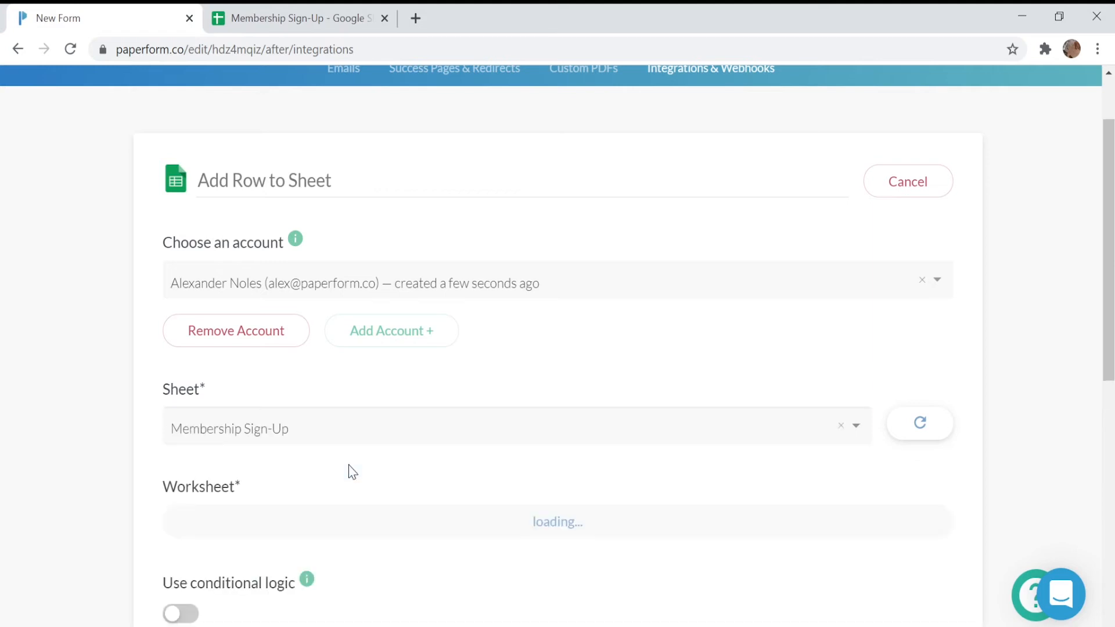
pyautogui.scroll(-2, 352, 471)
pyautogui.click(343, 443)
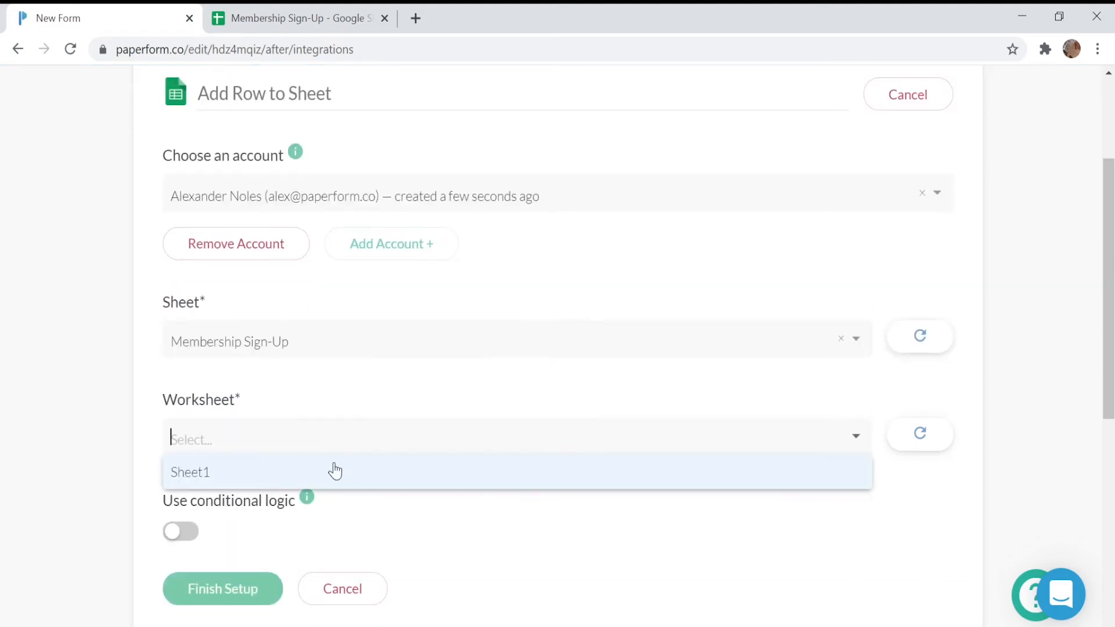
pyautogui.click(288, 481)
# Map the Submission Date column to Submitted At and the Submission ID column to the submission ID
pyautogui.scroll(-2, 290, 481)
pyautogui.scroll(-2, 291, 482)
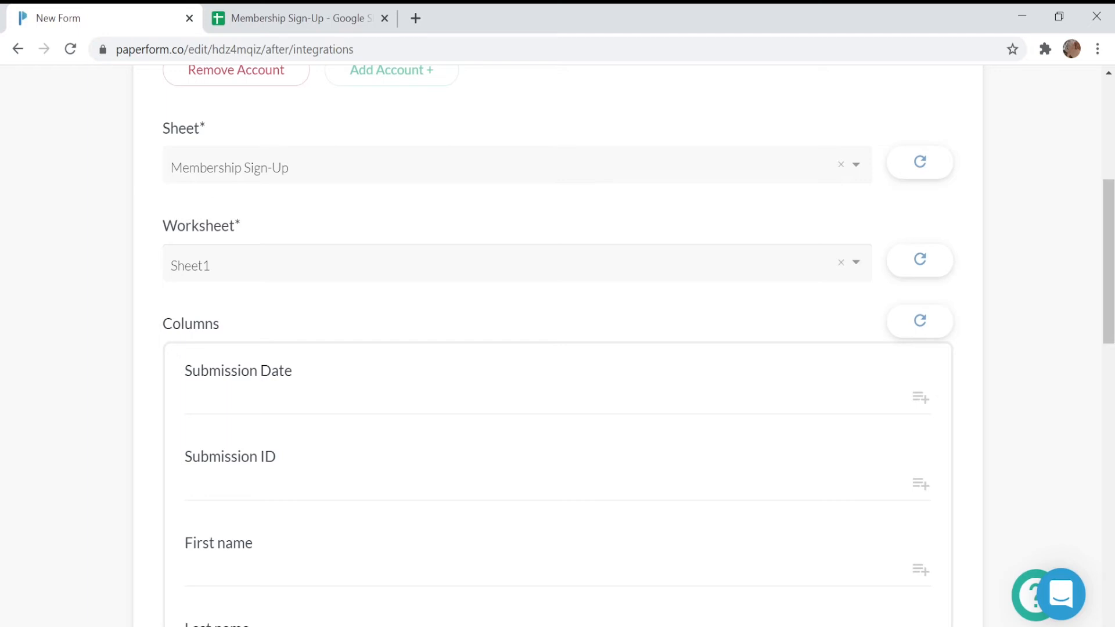
pyautogui.click(921, 399)
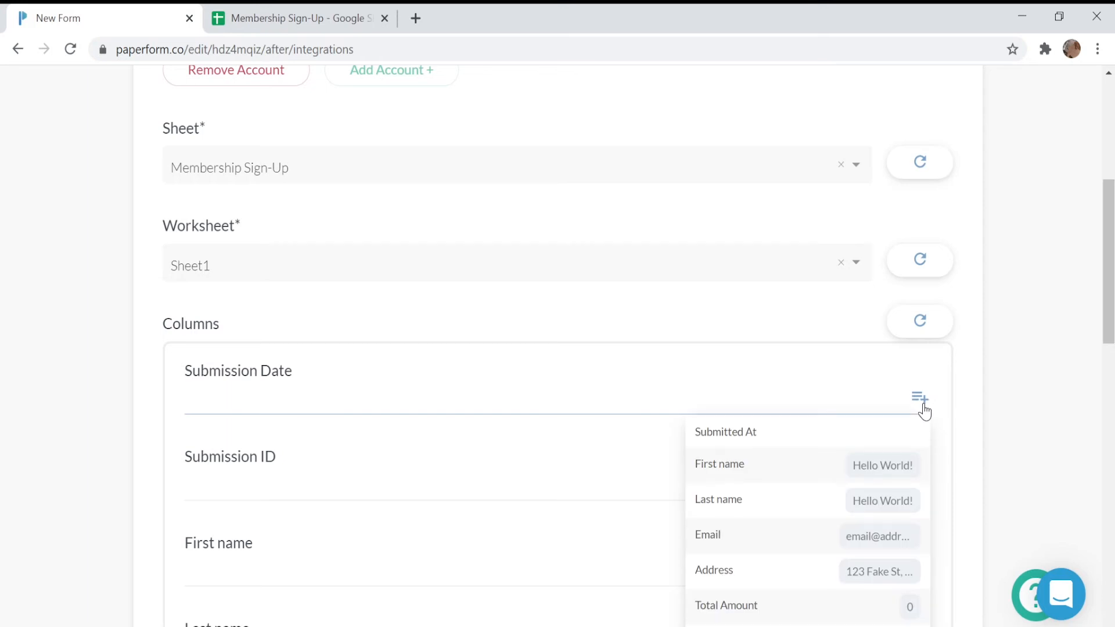
pyautogui.click(813, 447)
pyautogui.click(915, 493)
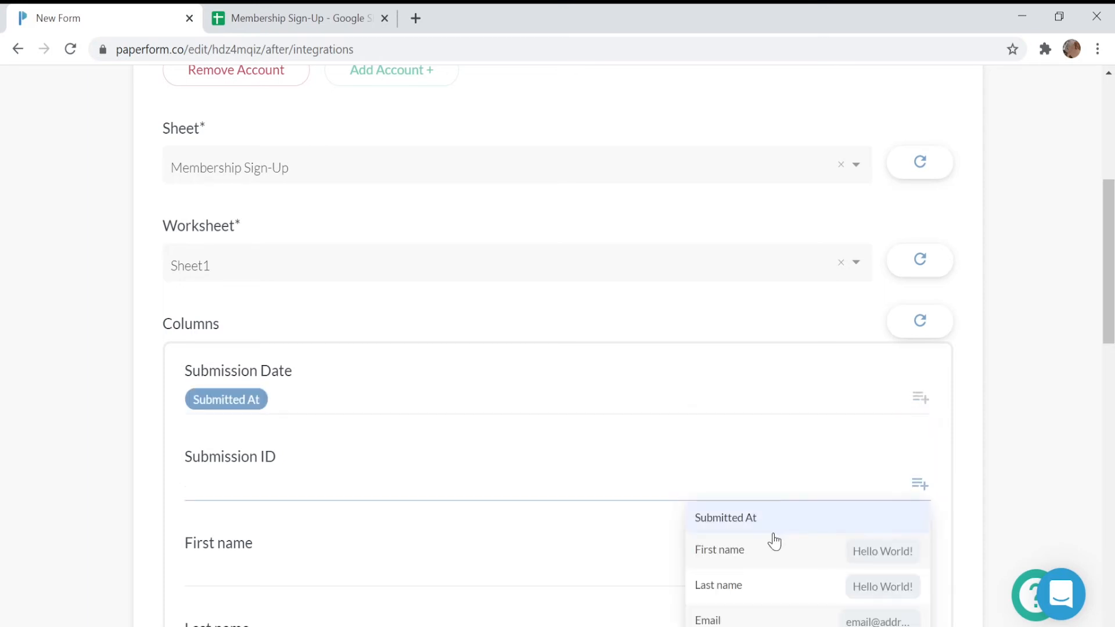
pyautogui.scroll(-7, 773, 531)
pyautogui.click(772, 303)
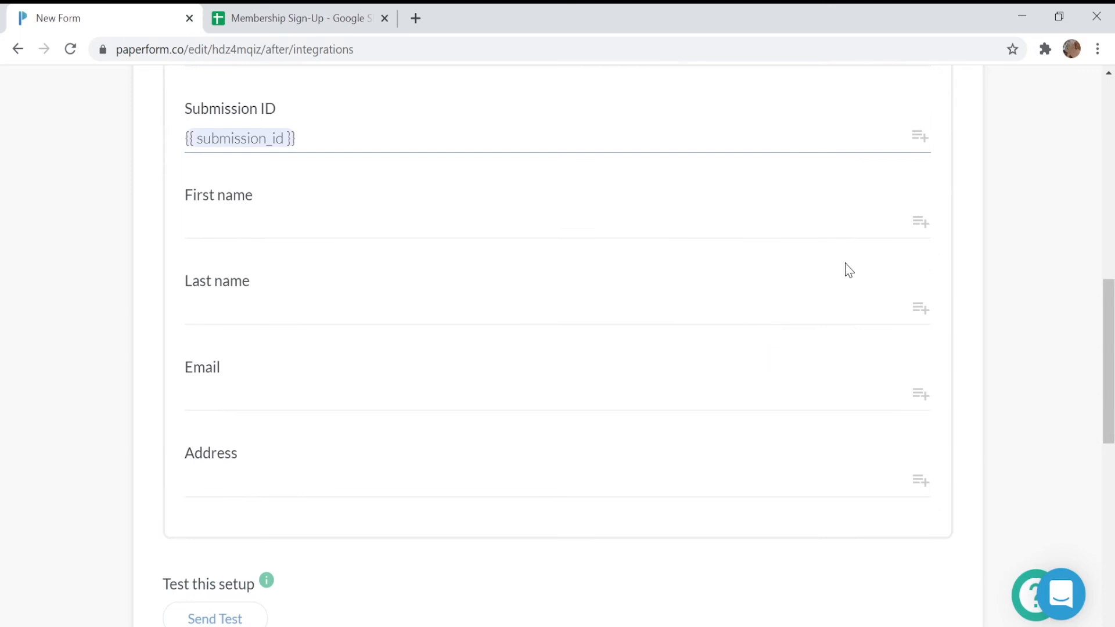
# Map the First name, Last name, Email and Address columns to the matching form fields
pyautogui.click(916, 223)
pyautogui.click(815, 303)
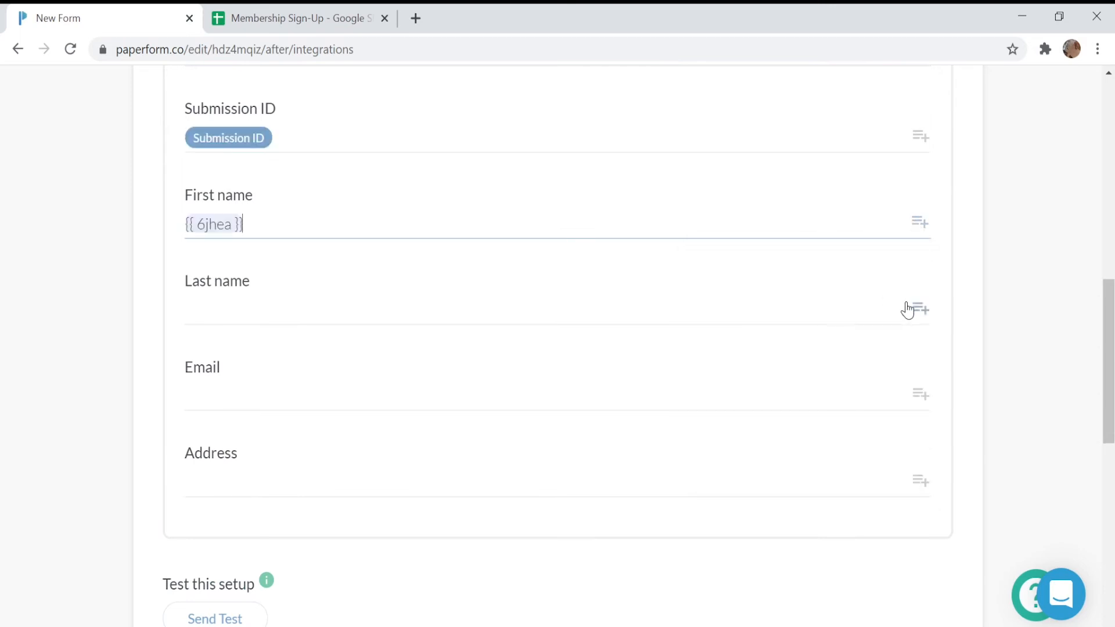
pyautogui.click(918, 308)
pyautogui.click(801, 406)
pyautogui.click(920, 397)
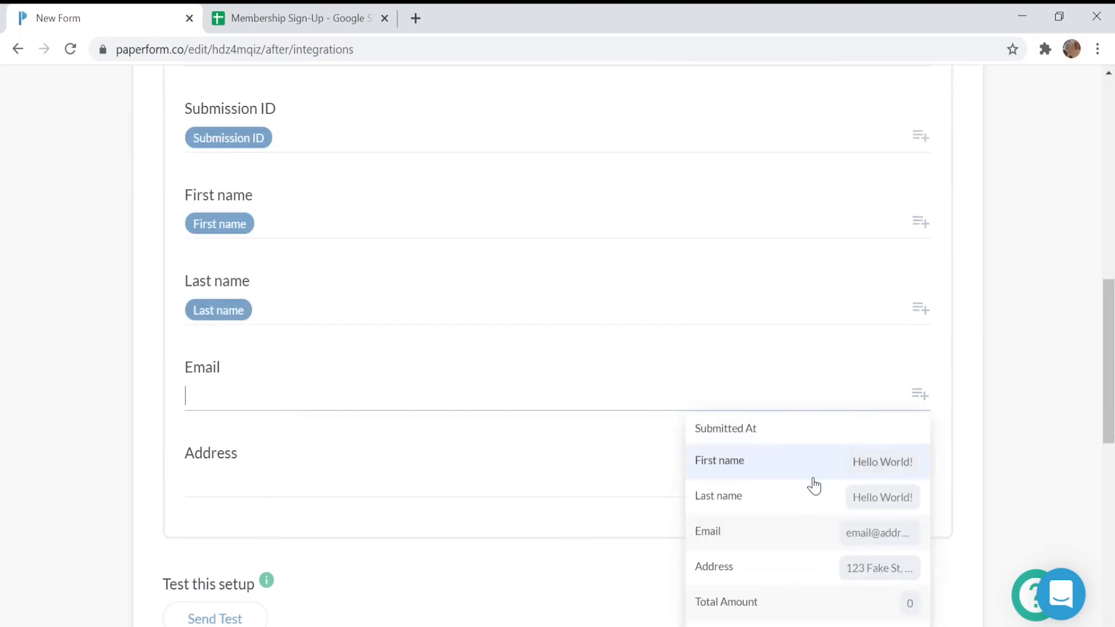
pyautogui.click(799, 532)
pyautogui.click(921, 482)
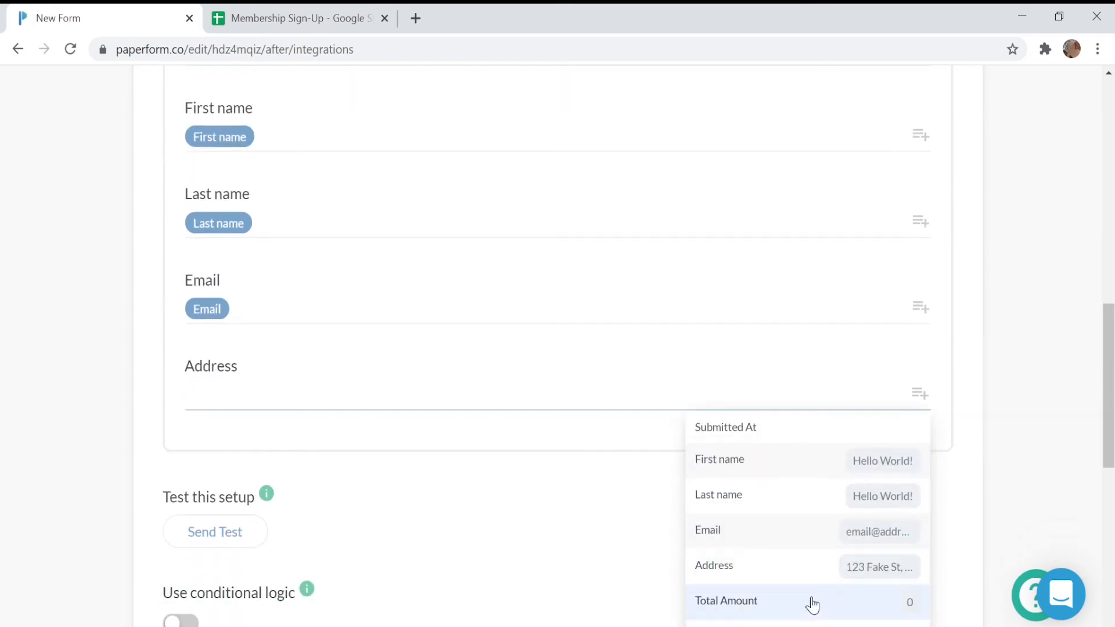
pyautogui.click(809, 567)
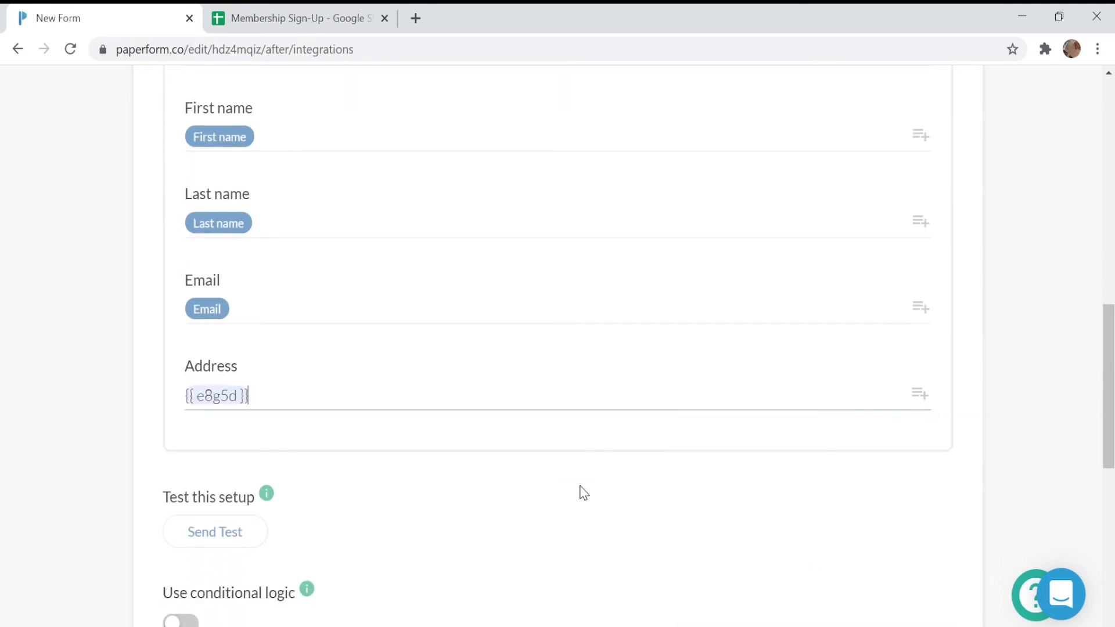
# Send a test submission and check the new test row in the Membership Sign-Up sheet
pyautogui.click(219, 545)
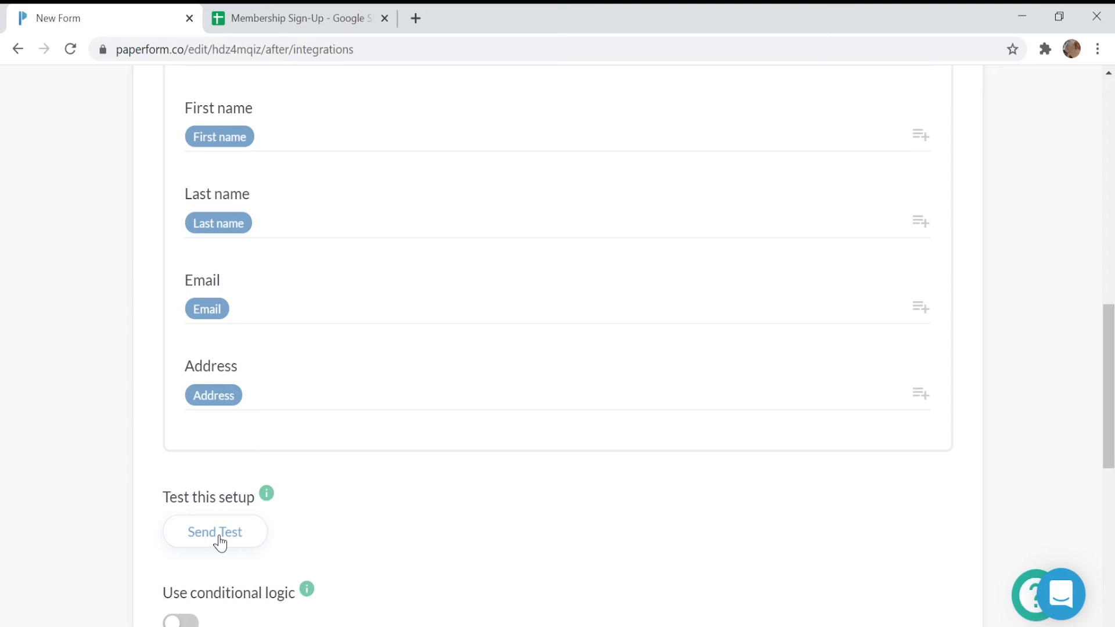
pyautogui.scroll(15, 220, 543)
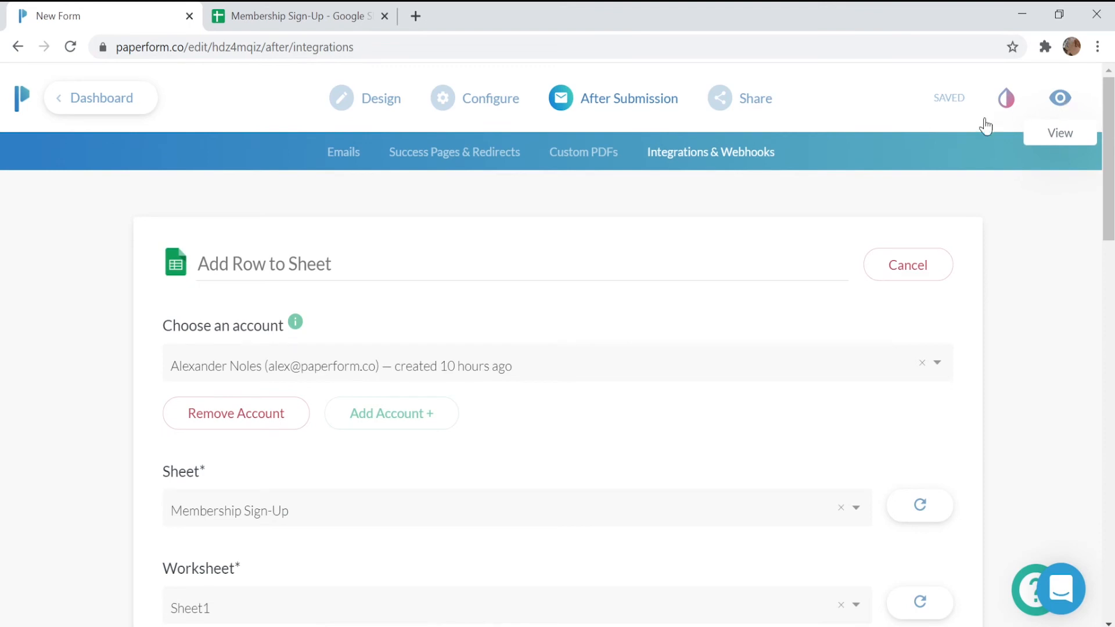
pyautogui.scroll(-15, 833, 219)
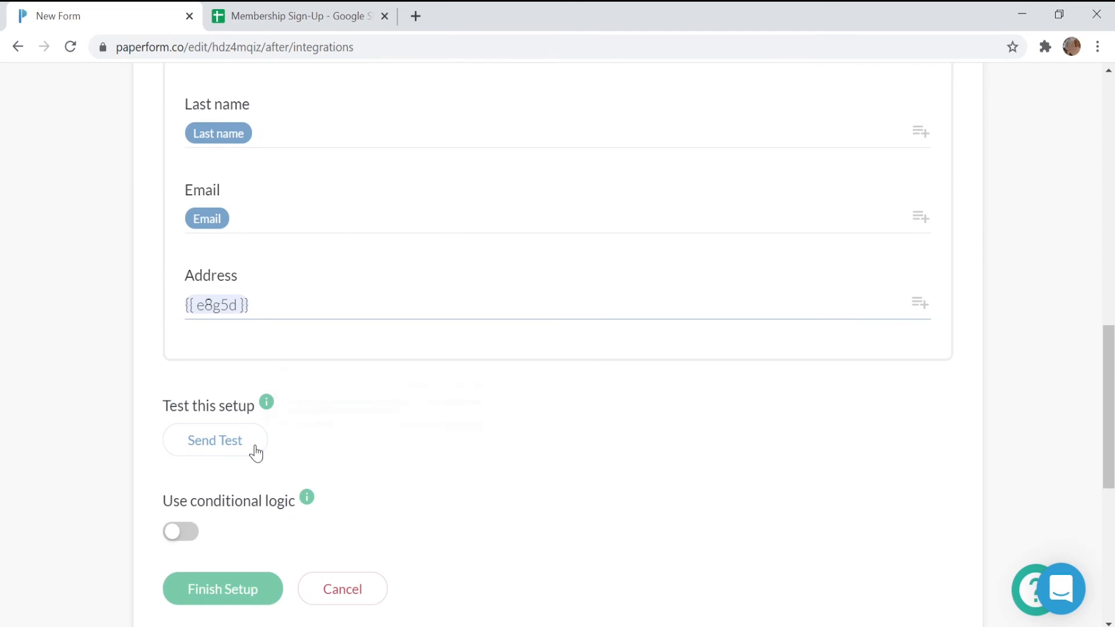
pyautogui.click(231, 447)
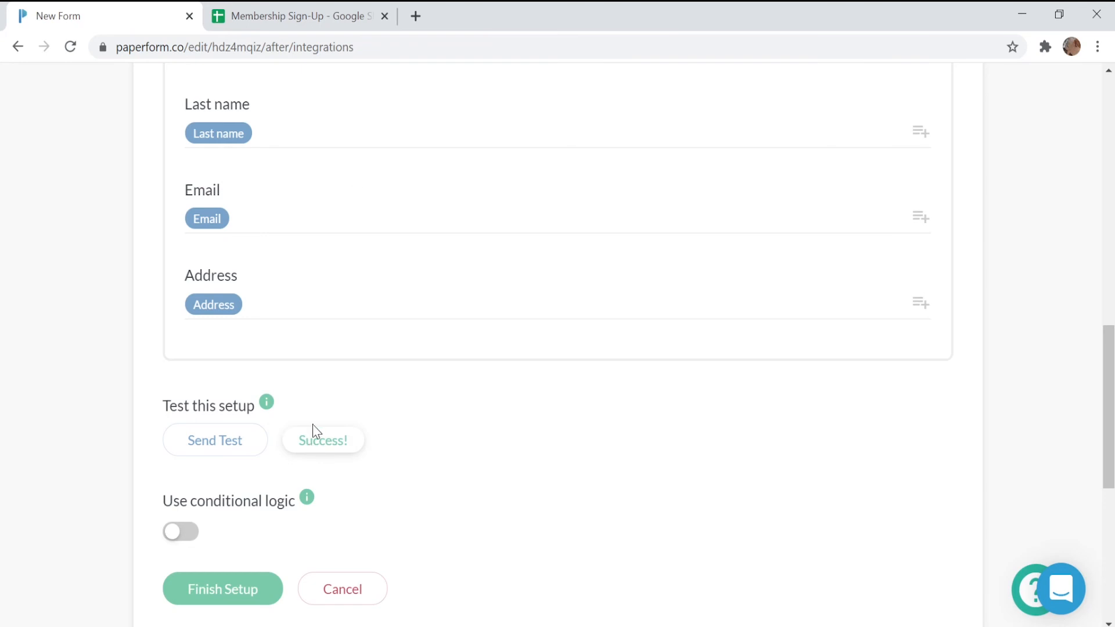
pyautogui.click(302, 16)
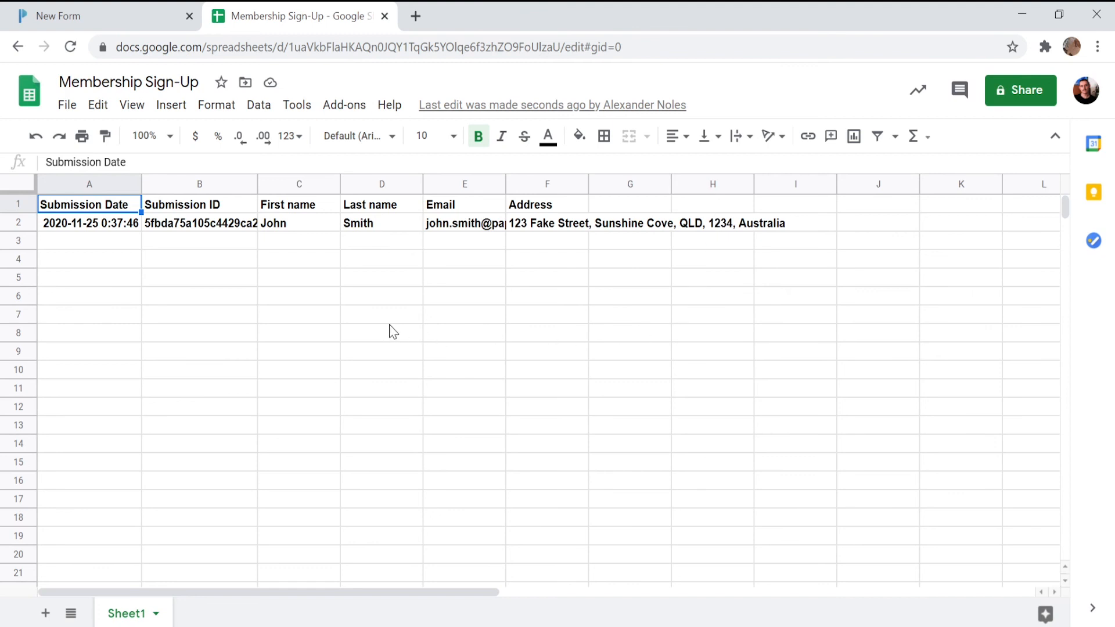
pyautogui.click(138, 13)
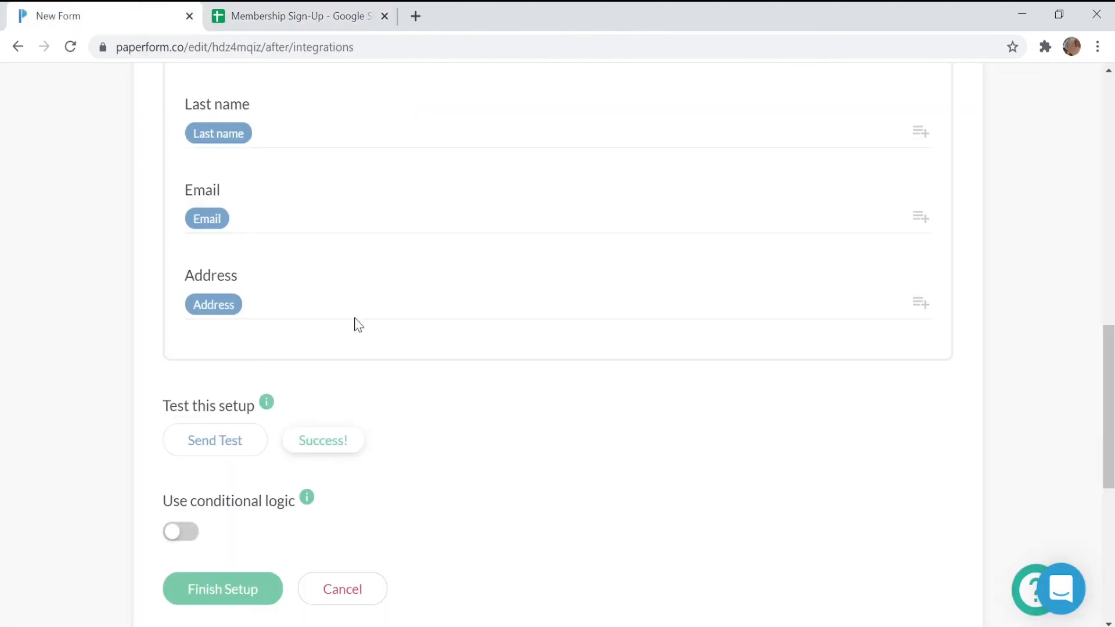
# Finish the Add Row to Sheet setup and return to the form's Design page
pyautogui.click(235, 598)
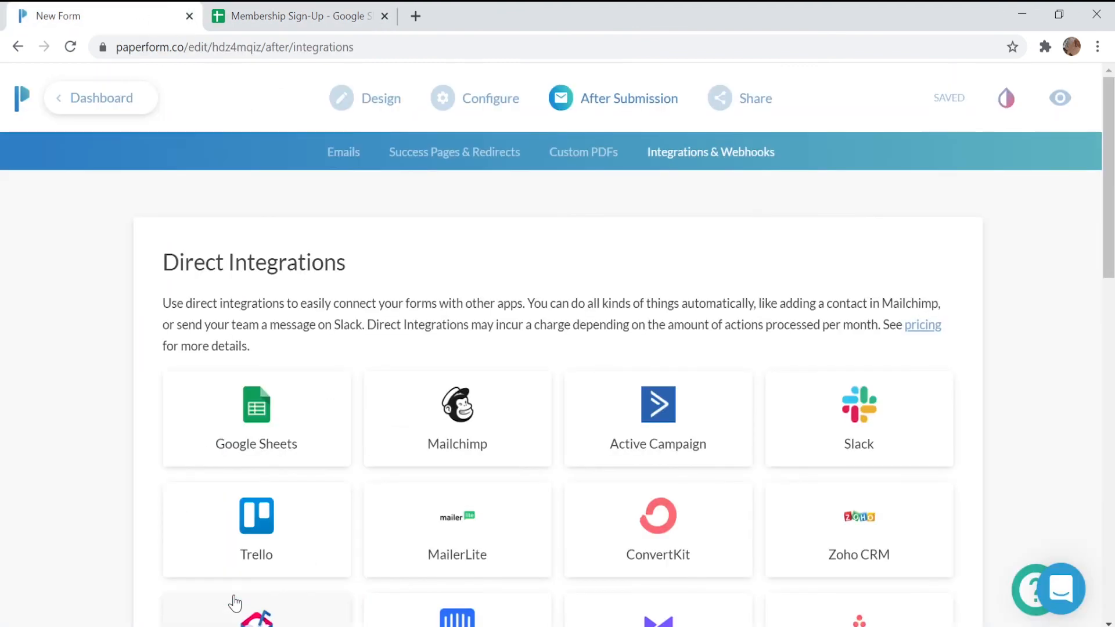
pyautogui.scroll(-9, 328, 377)
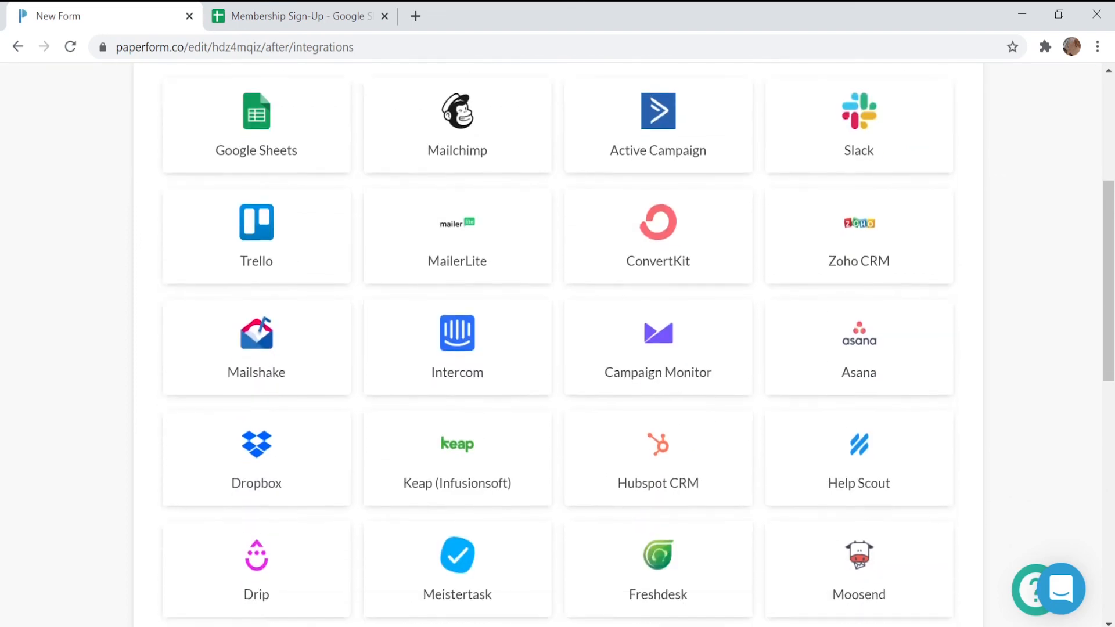
pyautogui.scroll(-3, 219, 418)
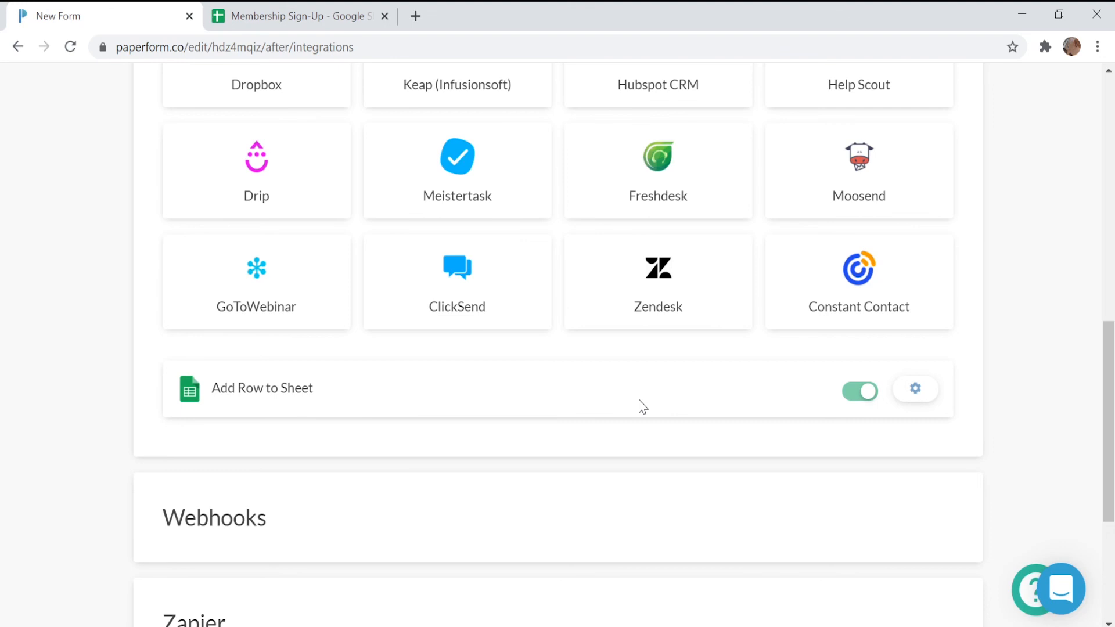
pyautogui.scroll(10, 641, 406)
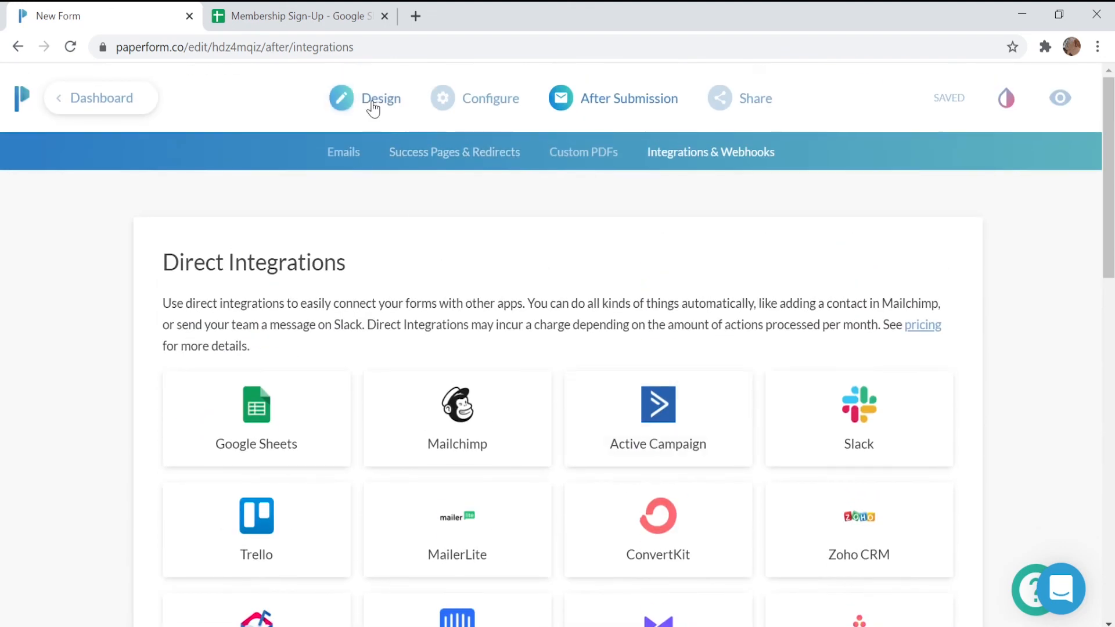
pyautogui.click(374, 108)
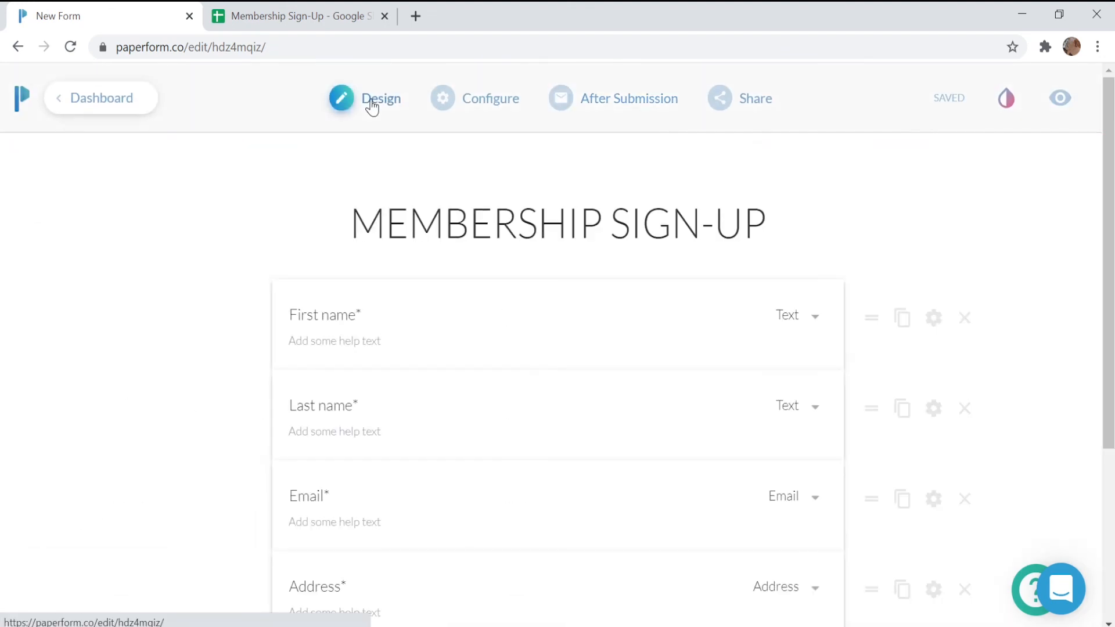